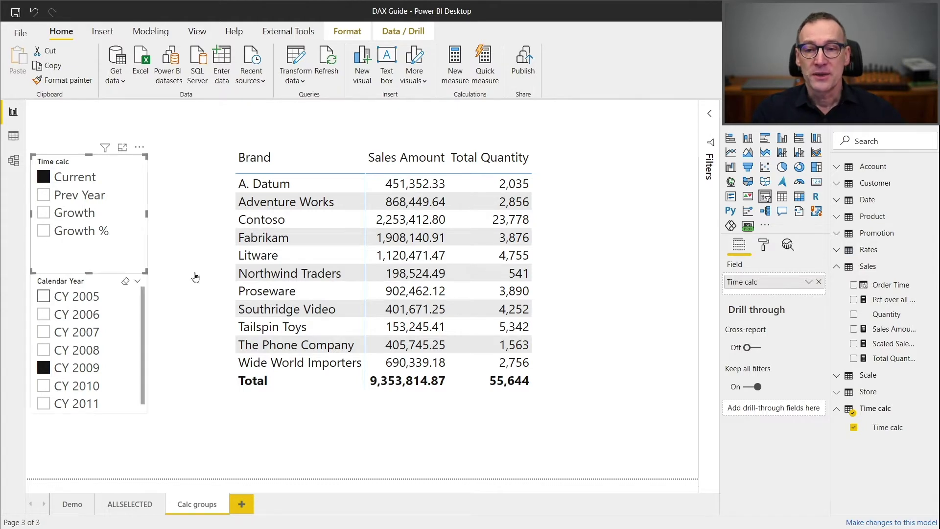
# Switch the Time calc slicer through Prev Year, Growth and Growth %, ending on Prev Year
pyautogui.click(173, 242)
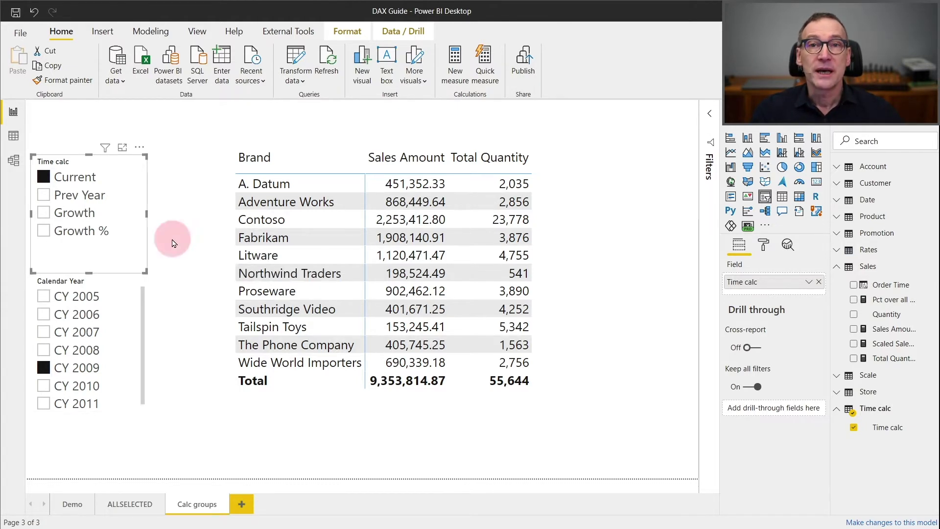
pyautogui.click(127, 170)
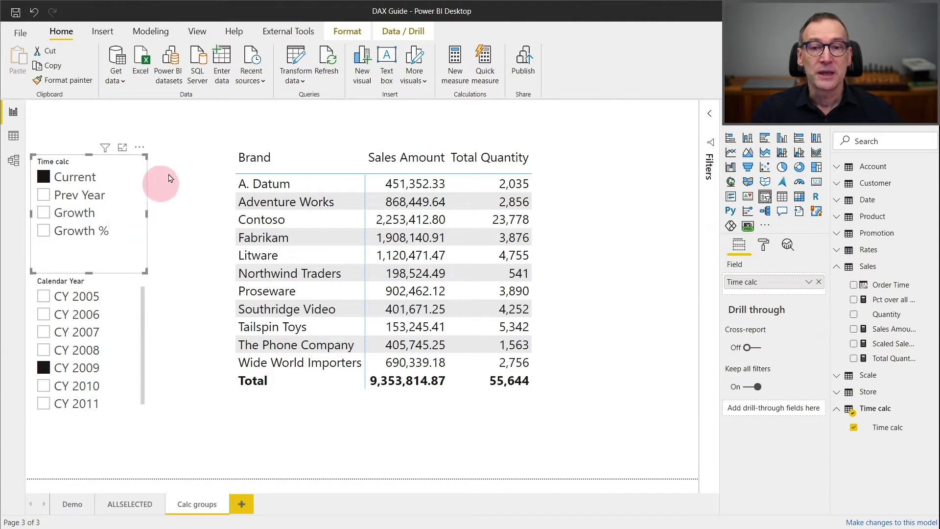
pyautogui.moveTo(76, 367)
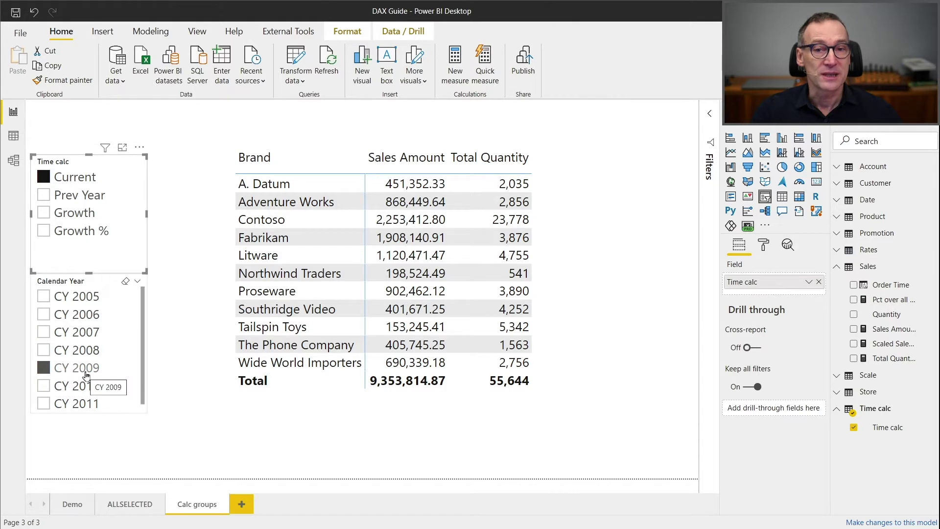
pyautogui.click(91, 202)
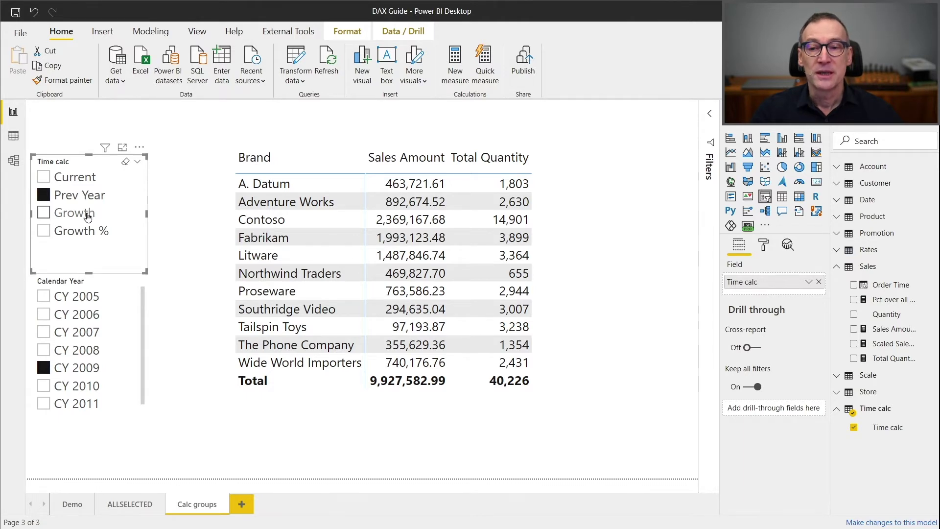
pyautogui.click(87, 213)
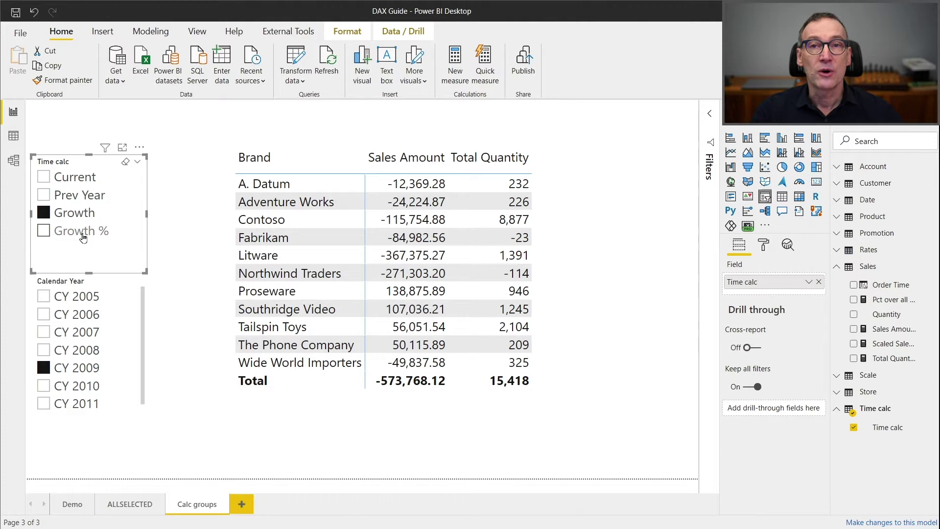
pyautogui.click(83, 233)
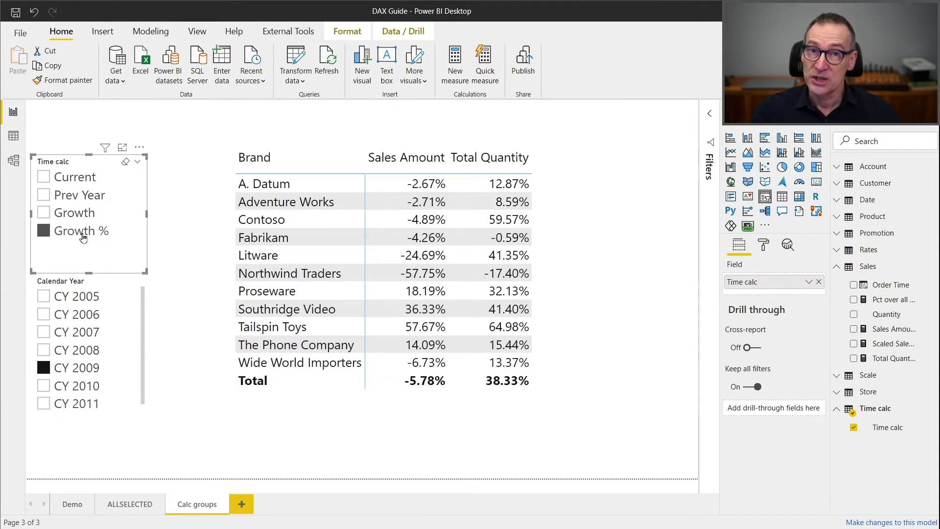
pyautogui.click(78, 199)
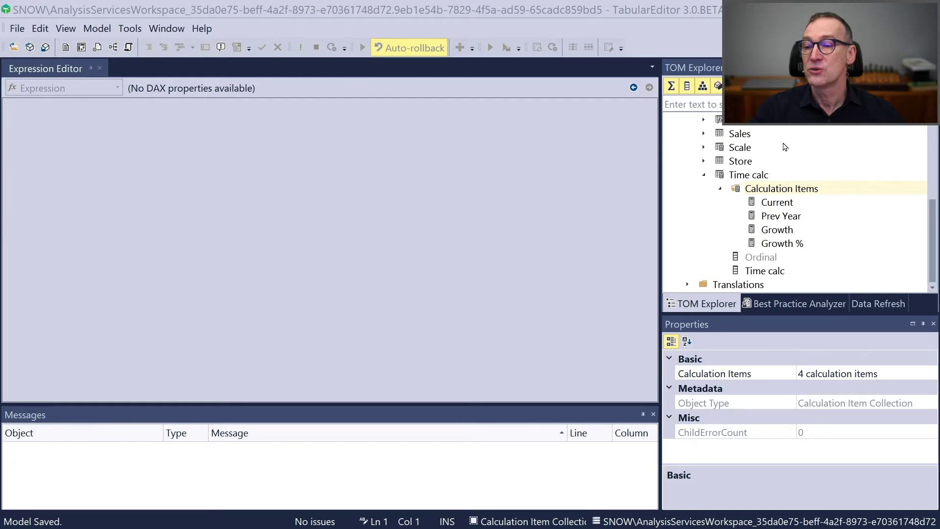
# Expand Time calc's calculation items and select Current to show its SELECTEDMEASURE () expression
pyautogui.click(758, 176)
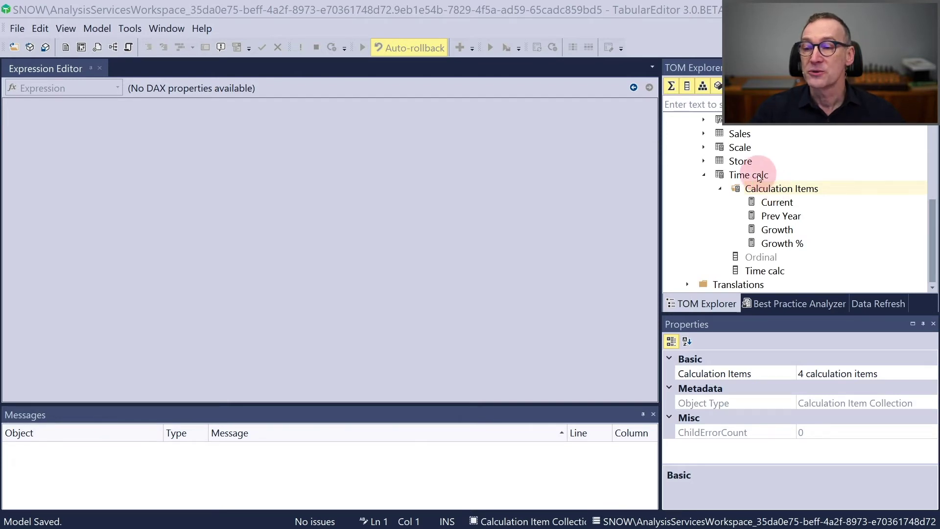
pyautogui.click(776, 203)
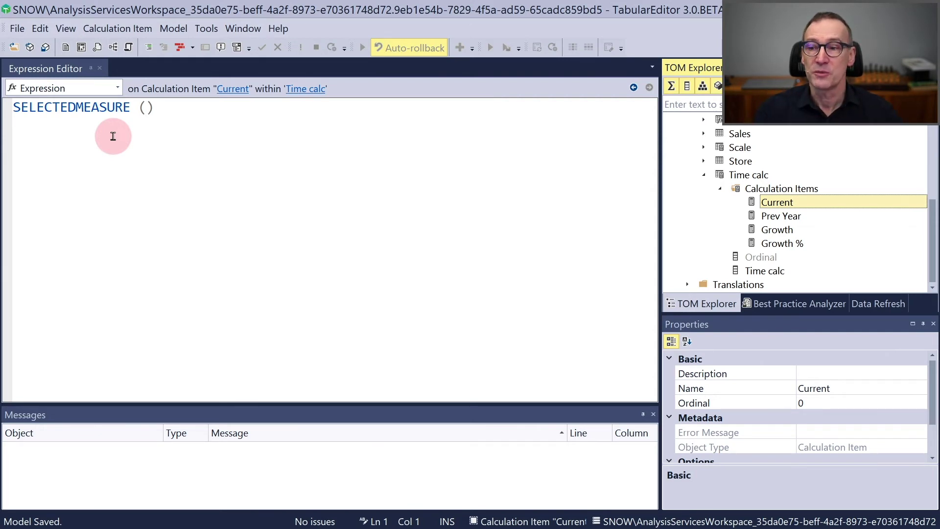
# Review the Prev Year expression, then Growth's CY minus PY expression
pyautogui.click(780, 218)
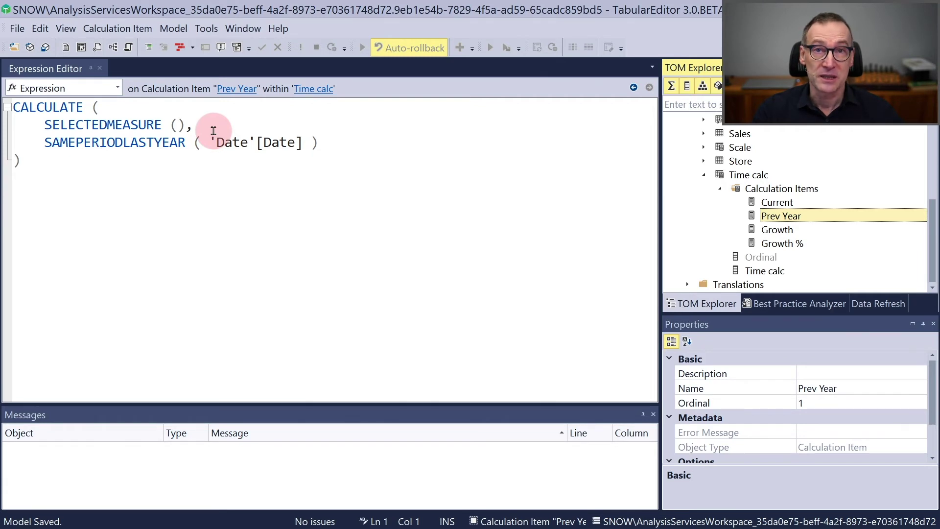
pyautogui.click(779, 235)
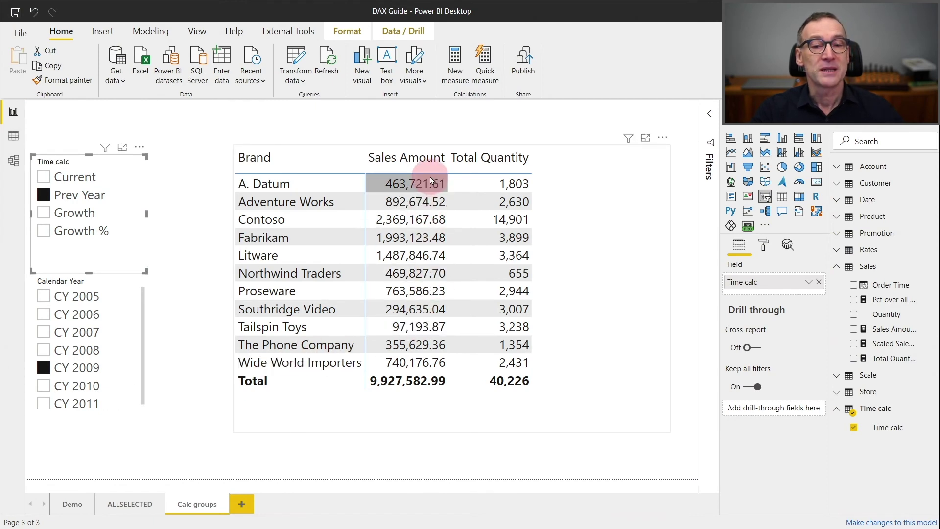
pyautogui.moveTo(406, 353)
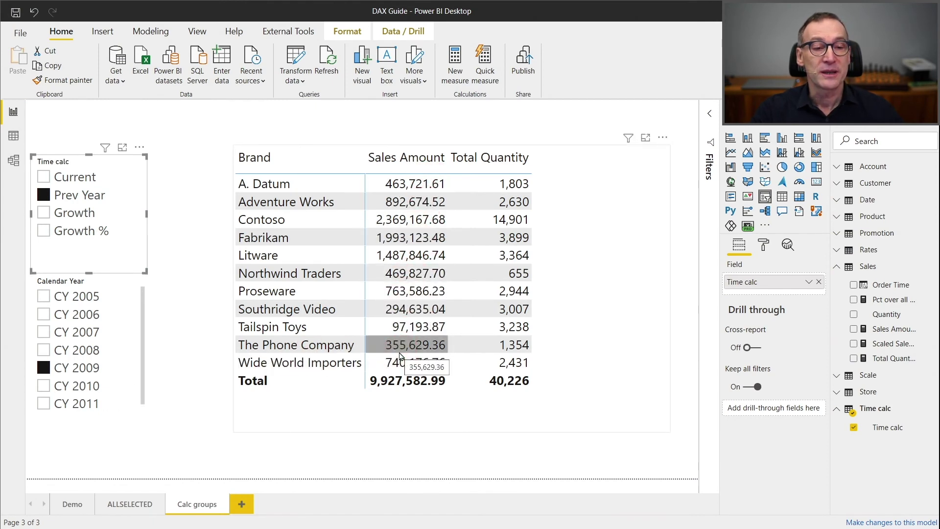
# Add the Pct over all prods measure to the brand table, showing a 100.00% total
pyautogui.moveTo(892, 300); pyautogui.dragTo(577, 225)
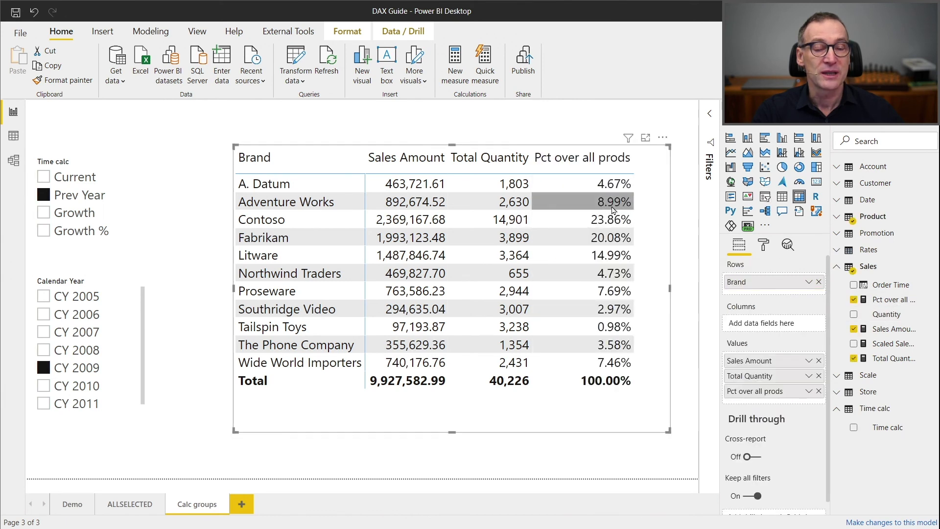